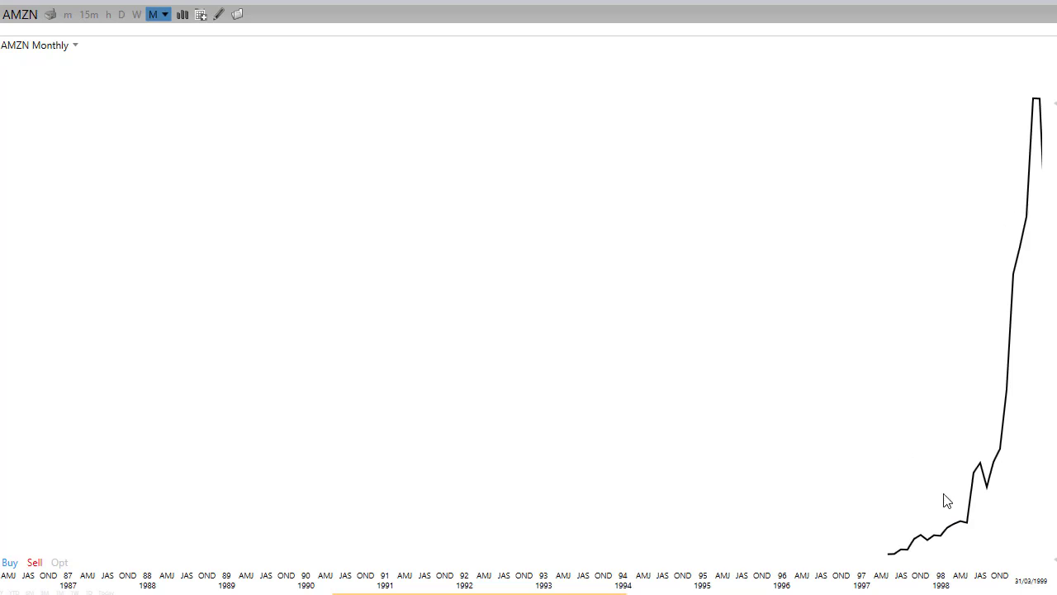
# Measure Amazon's 1997 rise to the 1999 peak and its 2001 decline, extending the chart to 2007.
pyautogui.click(897, 552)
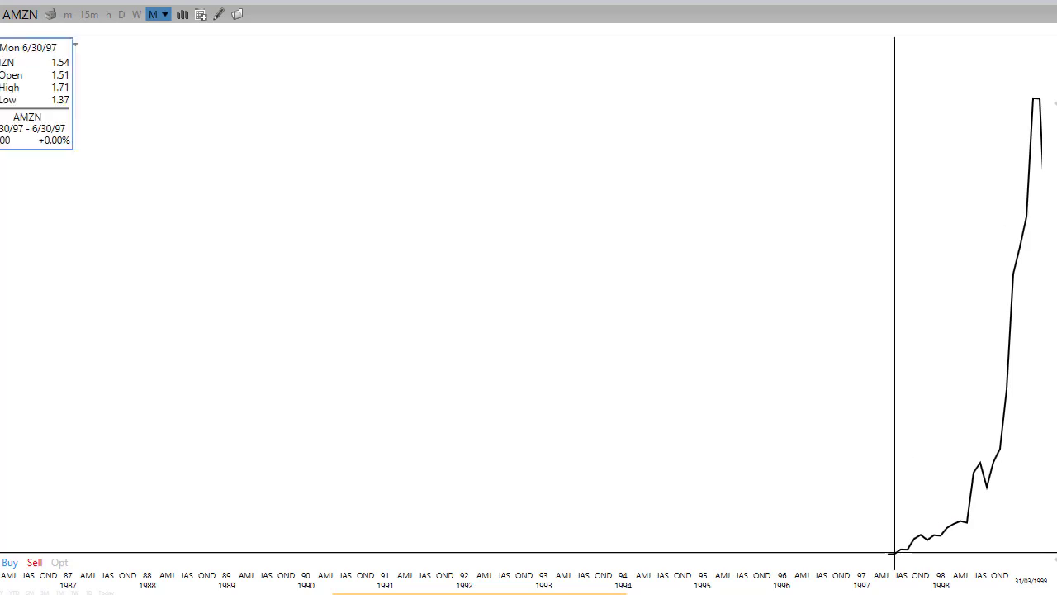
pyautogui.moveTo(894, 552); pyautogui.dragTo(1020, 103)
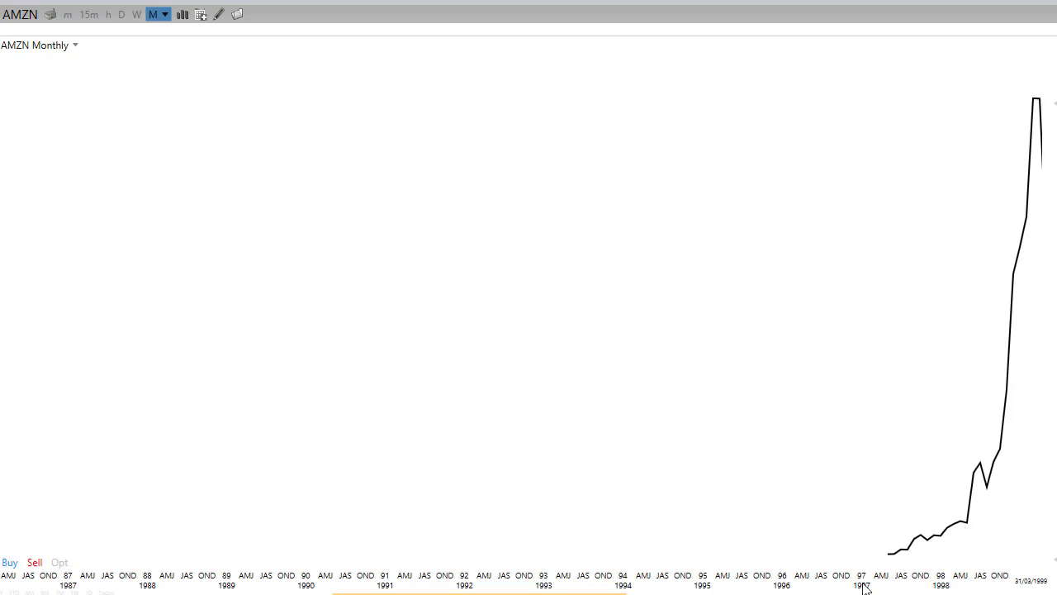
pyautogui.moveTo(626, 590); pyautogui.dragTo(677, 590)
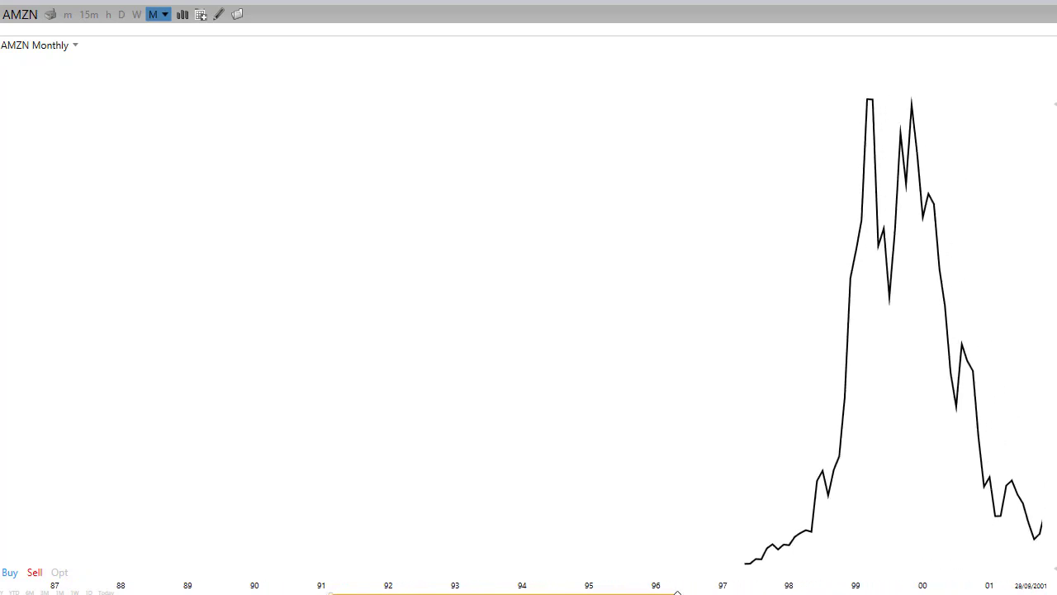
pyautogui.moveTo(869, 100); pyautogui.dragTo(1012, 534)
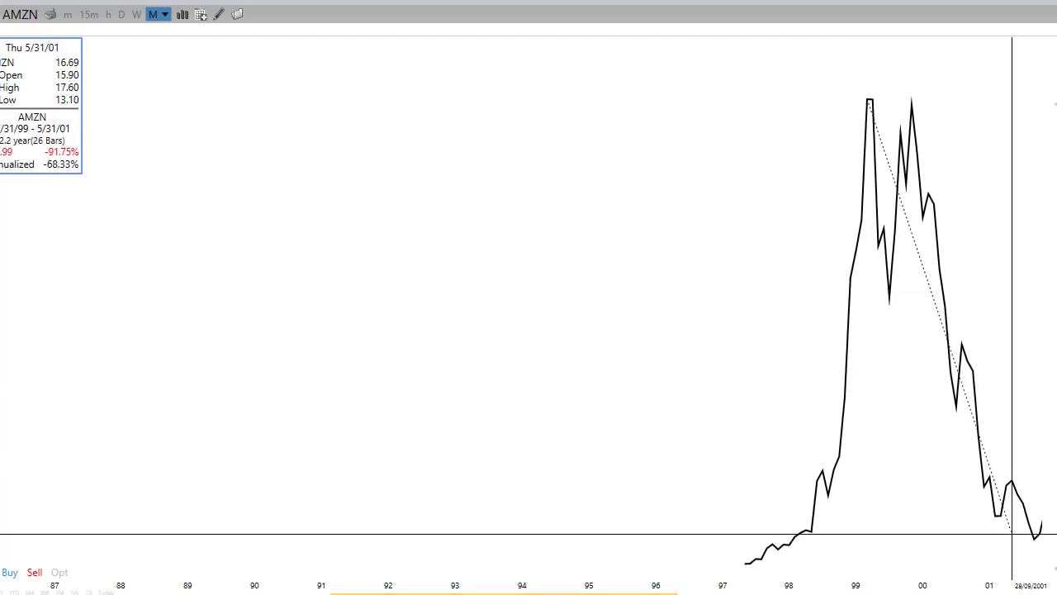
pyautogui.moveTo(1012, 533); pyautogui.dragTo(1012, 534)
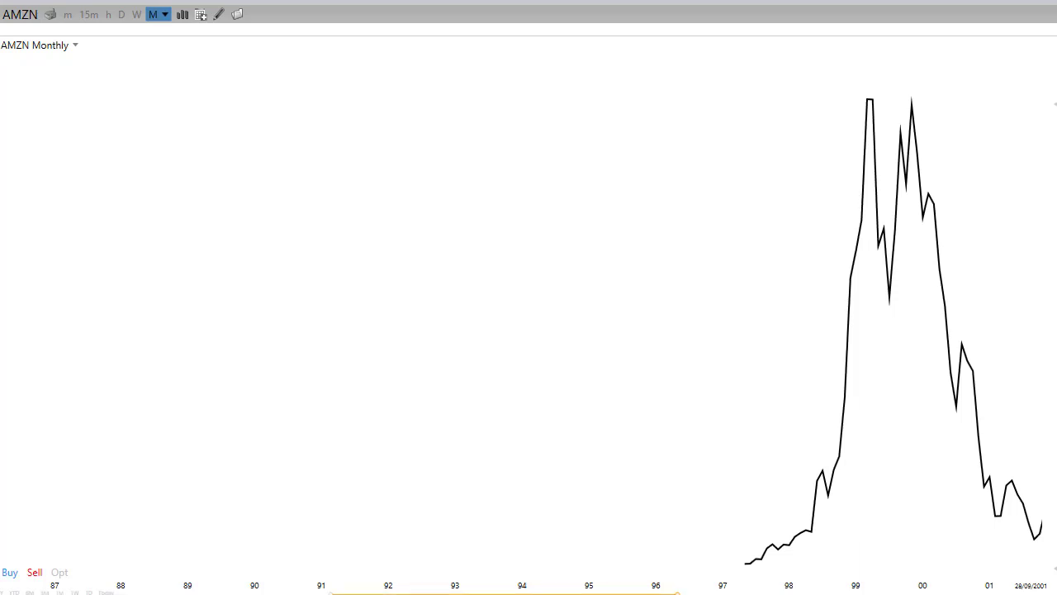
pyautogui.moveTo(828, 327); pyautogui.dragTo(863, 95)
pyautogui.moveTo(824, 539)
pyautogui.mouseDown()
pyautogui.moveTo(830, 570)
pyautogui.moveTo(729, 584)
pyautogui.moveTo(800, 570)
pyautogui.mouseUp()
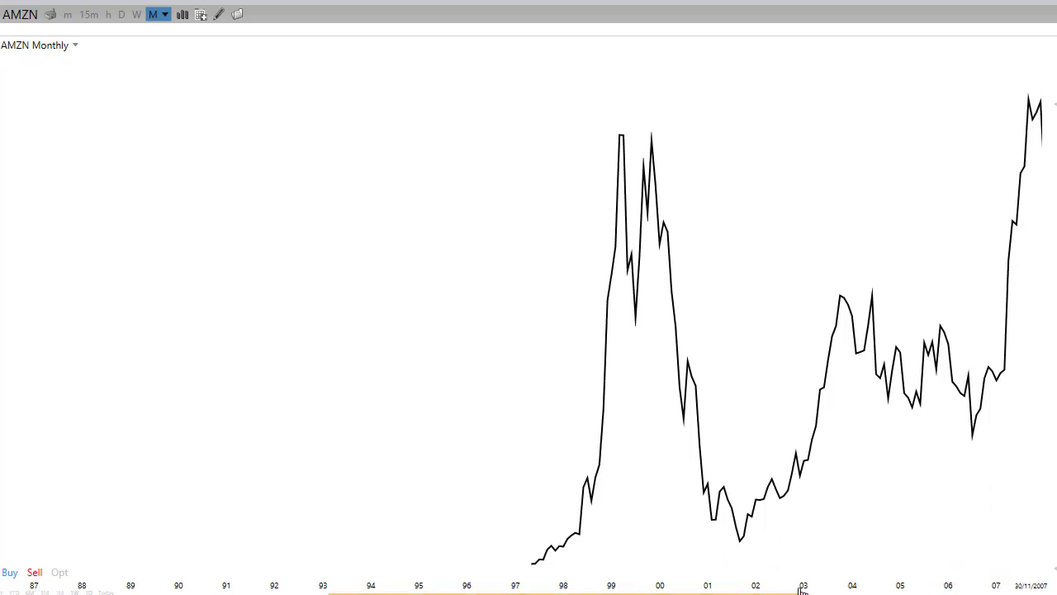
# Extend the AMZN monthly chart to November 2017, then narrow it back to mid-2002.
pyautogui.moveTo(798, 590); pyautogui.dragTo(834, 590)
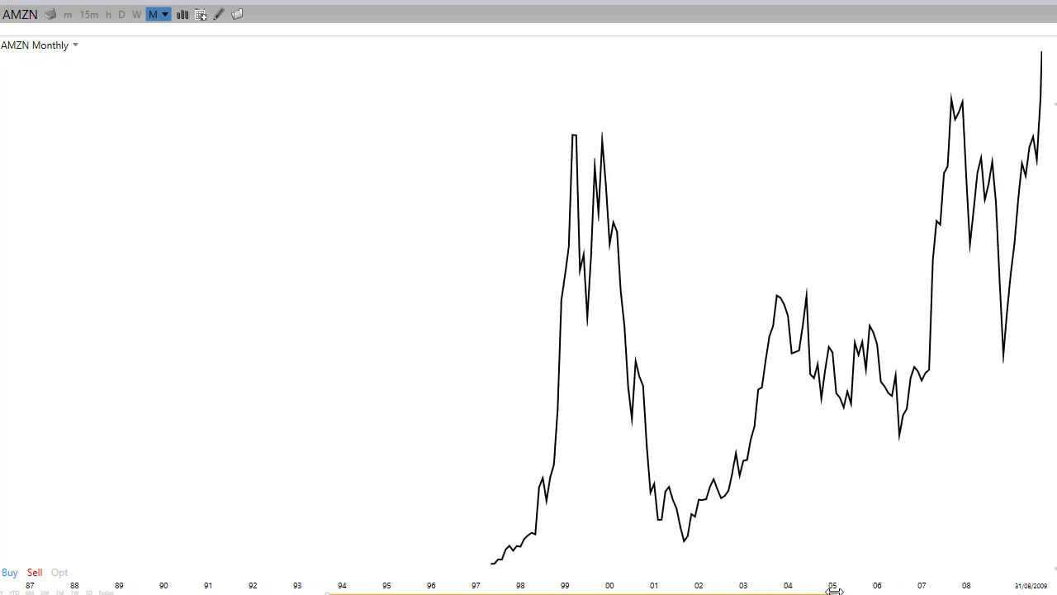
pyautogui.moveTo(835, 590); pyautogui.dragTo(1021, 574)
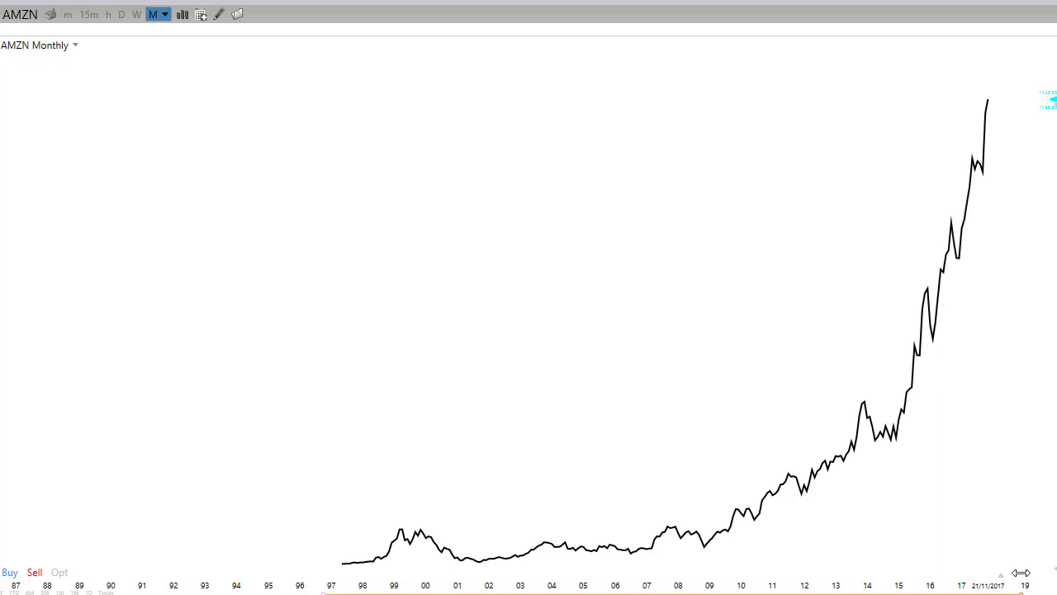
pyautogui.moveTo(1021, 573); pyautogui.dragTo(1019, 572)
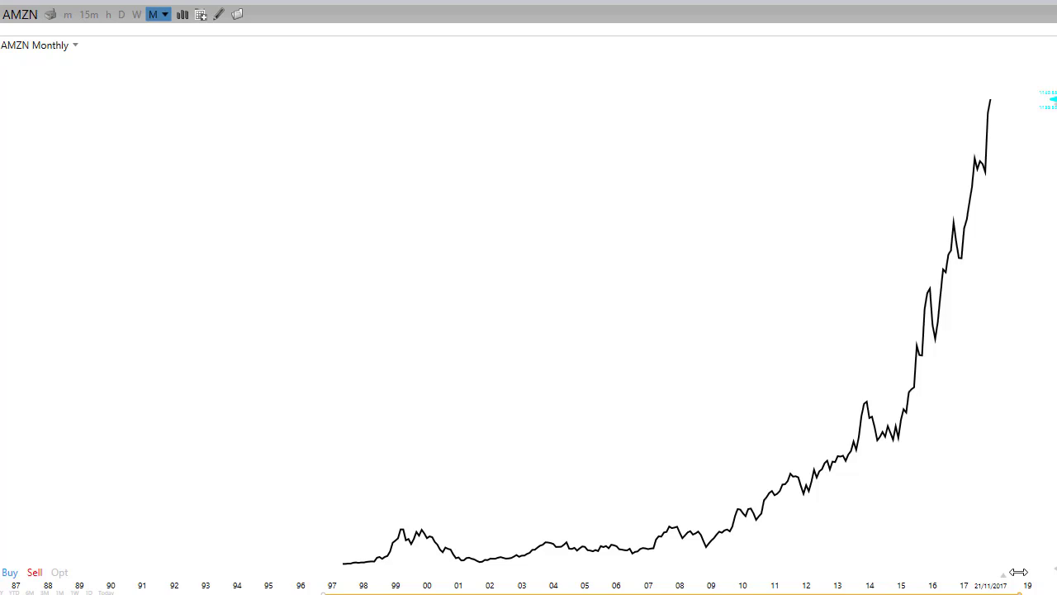
pyautogui.moveTo(1018, 571); pyautogui.dragTo(876, 566)
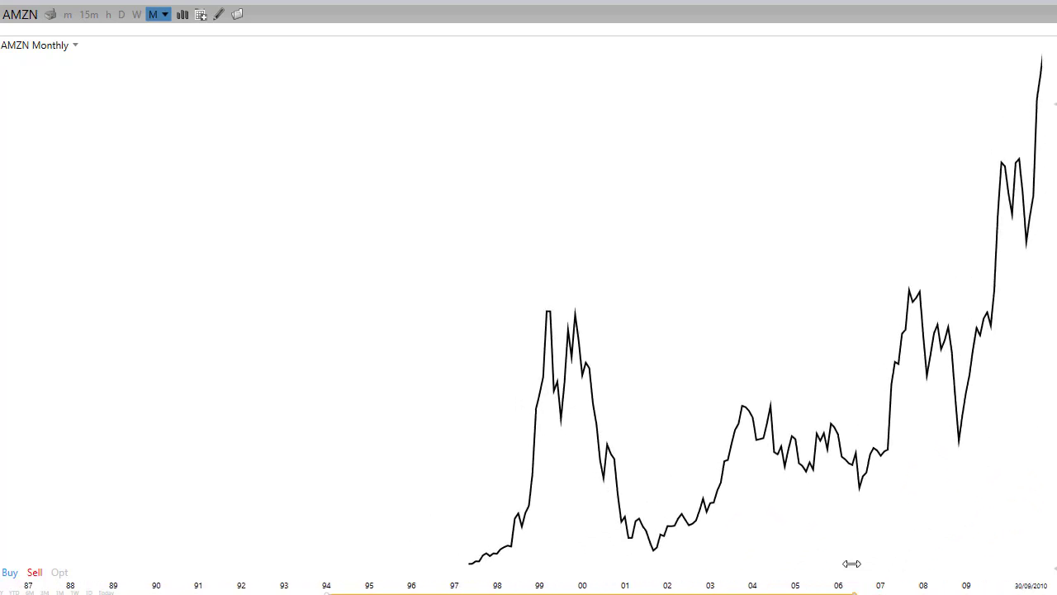
pyautogui.moveTo(851, 564)
pyautogui.mouseDown()
pyautogui.moveTo(723, 569)
pyautogui.moveTo(698, 558)
pyautogui.mouseUp()
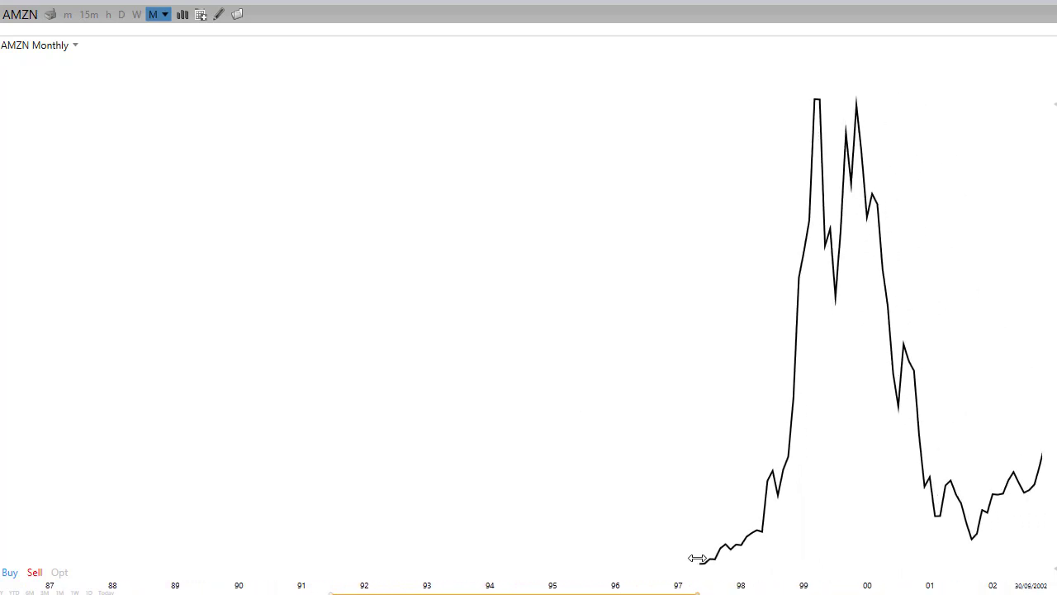
# Restore the multi-panel layout and load NYXBT from the indexes watchlist into all charts.
pyautogui.press('Escape')
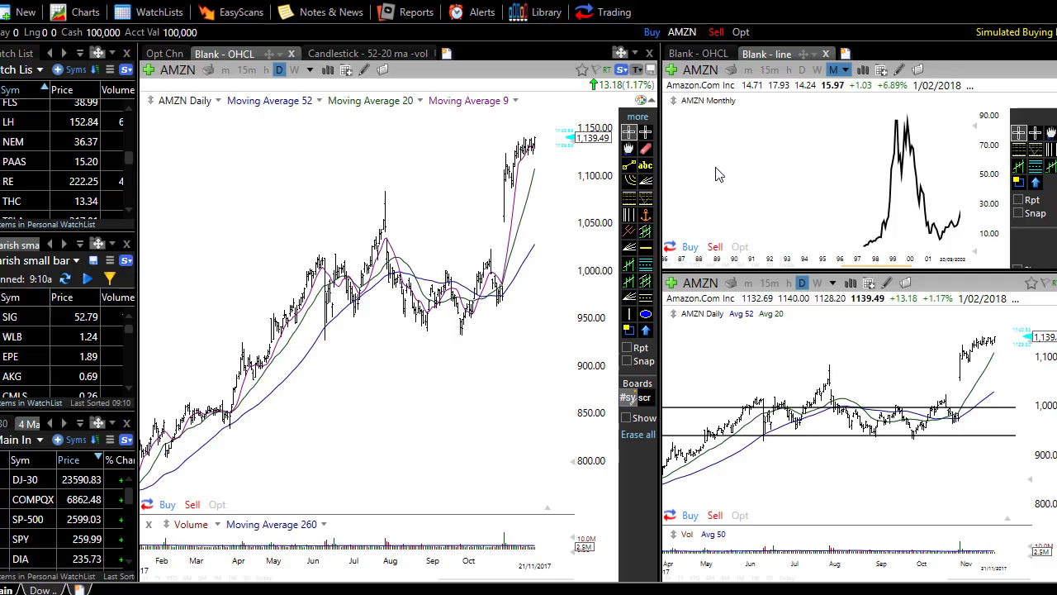
pyautogui.click(33, 424)
pyautogui.click(30, 423)
pyautogui.click(30, 423)
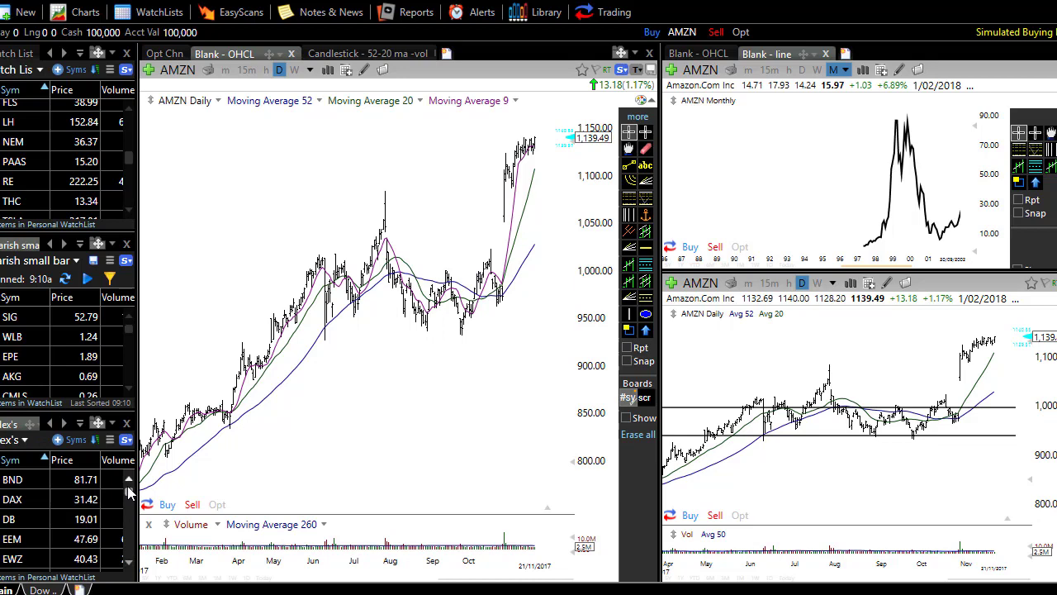
pyautogui.moveTo(130, 493); pyautogui.dragTo(130, 529)
pyautogui.click(25, 516)
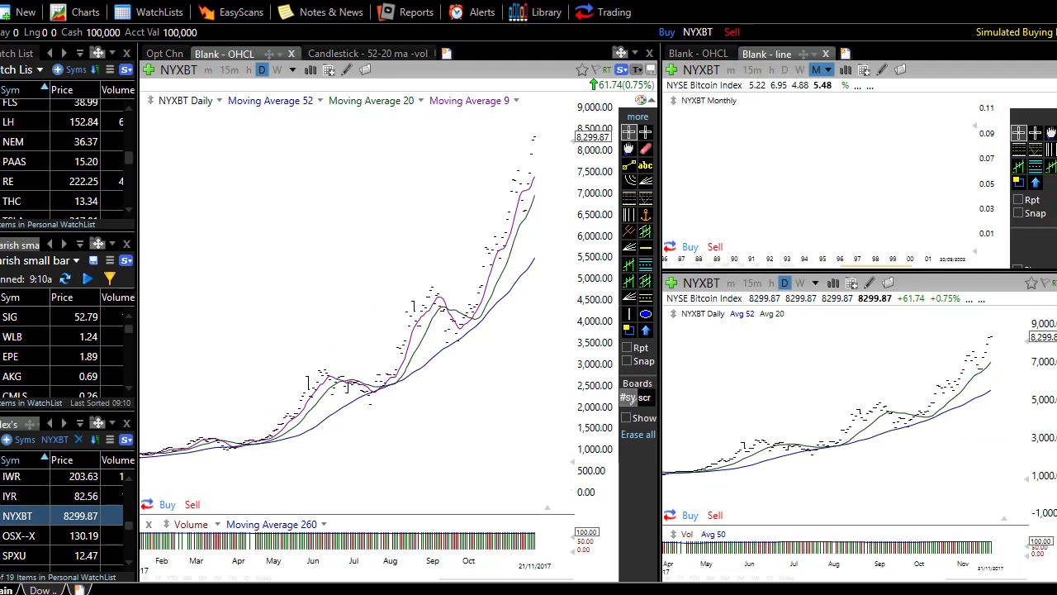
# Maximize the NYXBT monthly pane and stretch its time axis to show the 2012–2017 rise.
pyautogui.doubleClick(881, 208)
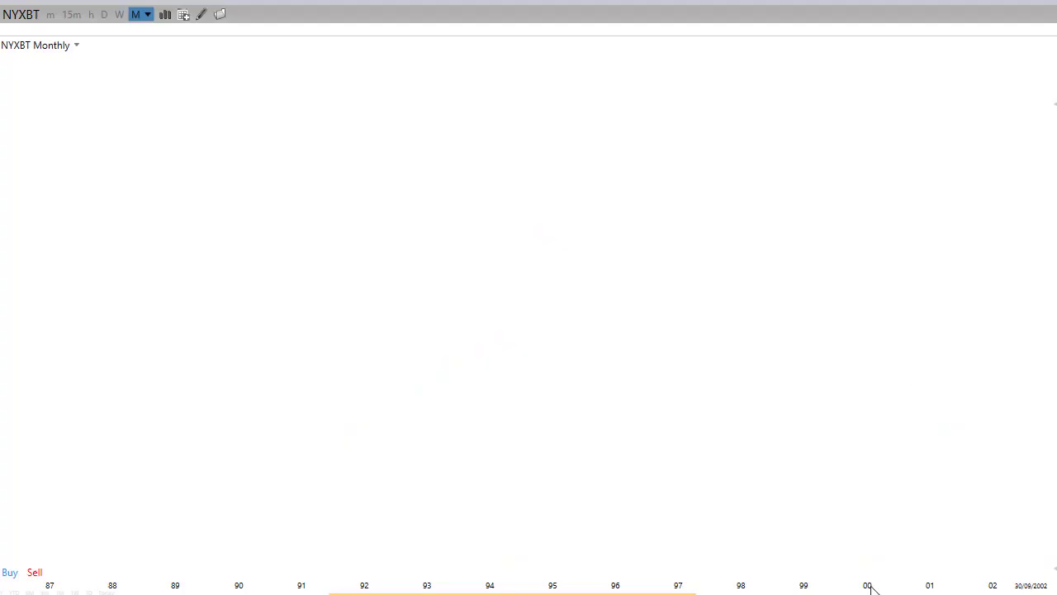
pyautogui.moveTo(700, 590); pyautogui.dragTo(1028, 575)
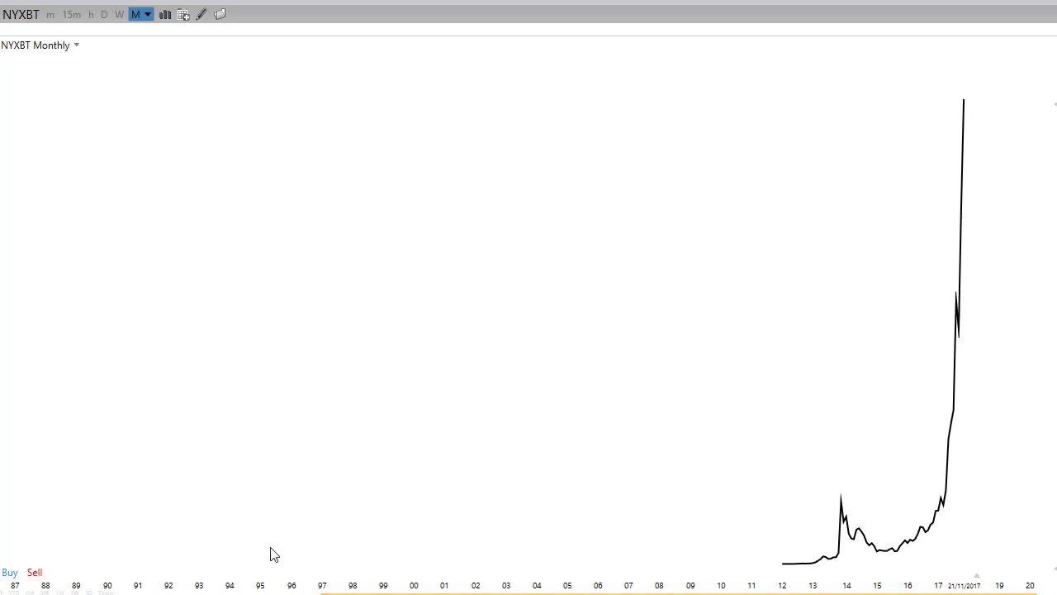
pyautogui.moveTo(321, 586); pyautogui.dragTo(685, 587)
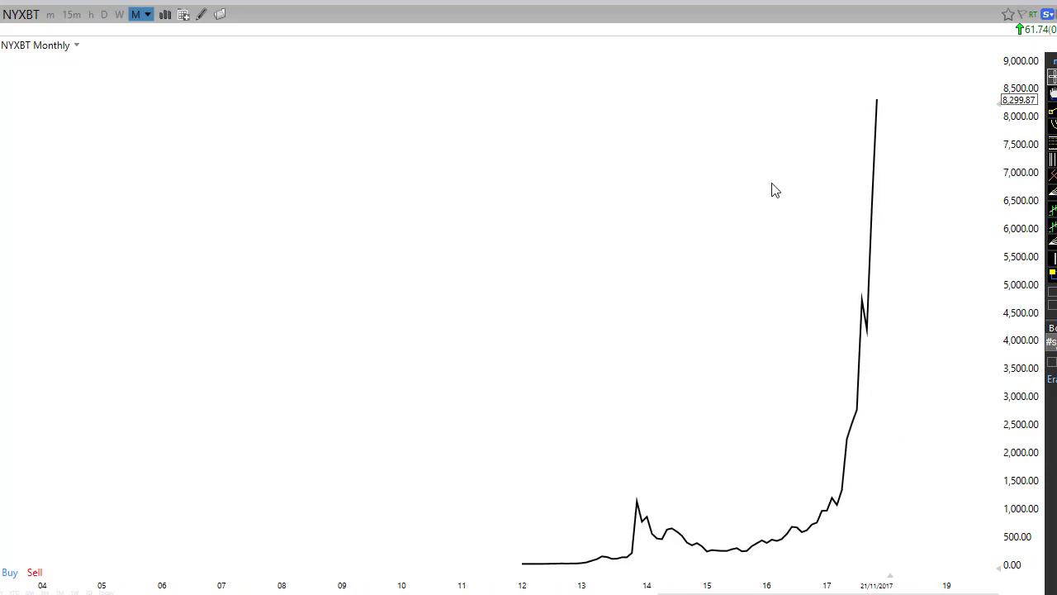
pyautogui.write('amzn')
# Confirm the AMZN symbol for the full-screen chart, then step down the watchlist back to NYXBT.
pyautogui.press('Return')
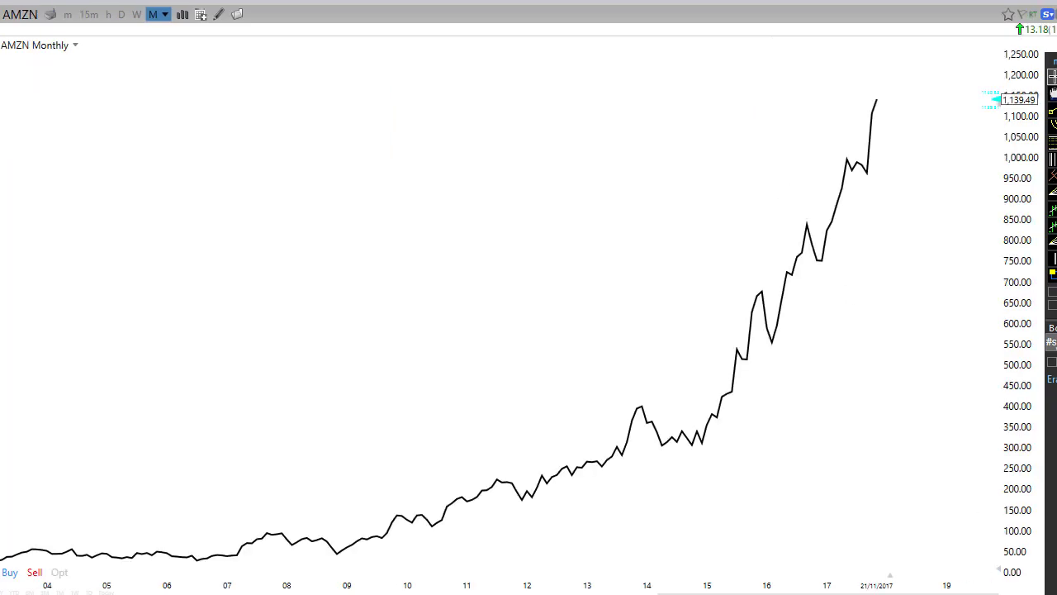
pyautogui.moveTo(1001, 591)
pyautogui.mouseDown()
pyautogui.moveTo(753, 570)
pyautogui.moveTo(378, 590)
pyautogui.mouseUp()
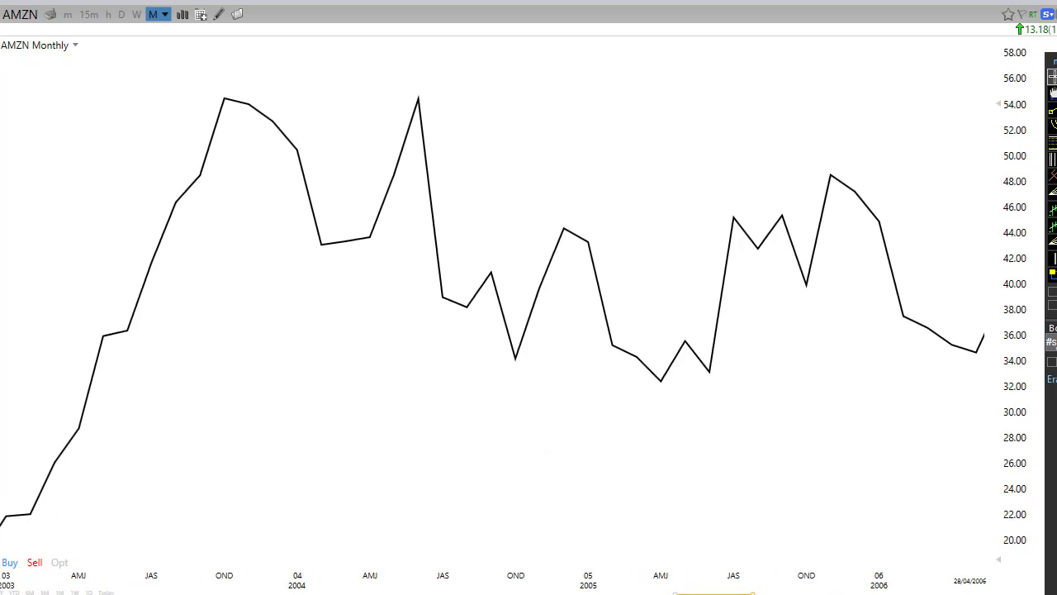
pyautogui.moveTo(674, 592)
pyautogui.mouseDown()
pyautogui.moveTo(314, 590)
pyautogui.moveTo(380, 590)
pyautogui.mouseUp()
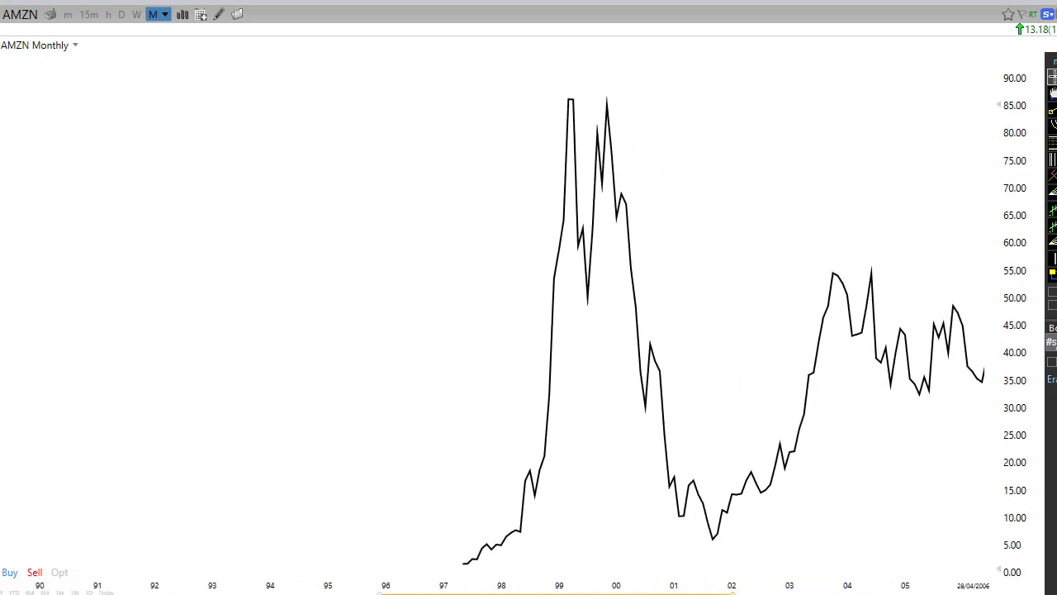
pyautogui.moveTo(712, 590); pyautogui.dragTo(605, 578)
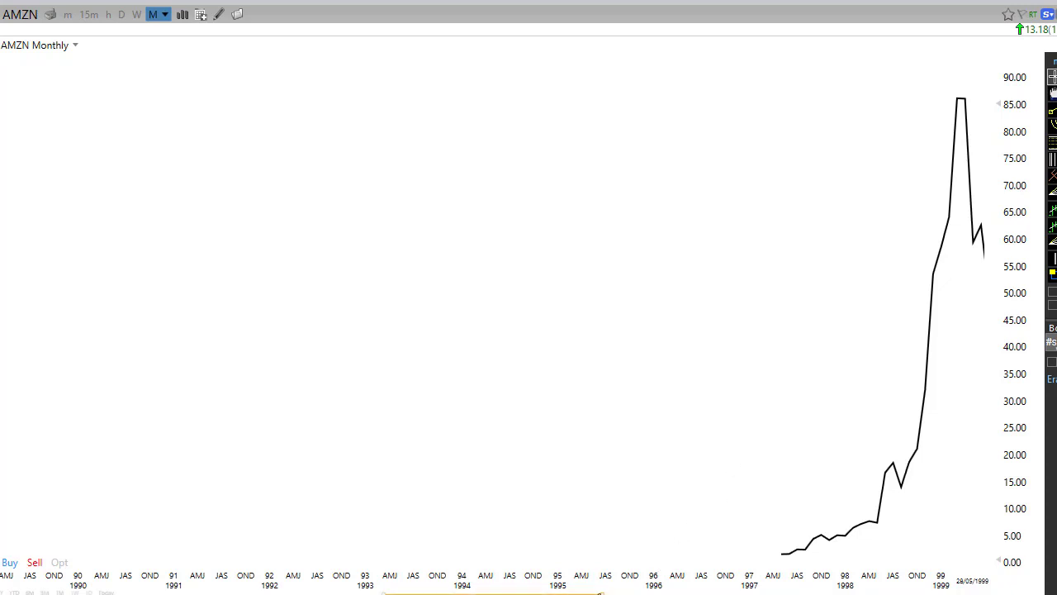
pyautogui.moveTo(609, 592); pyautogui.dragTo(653, 591)
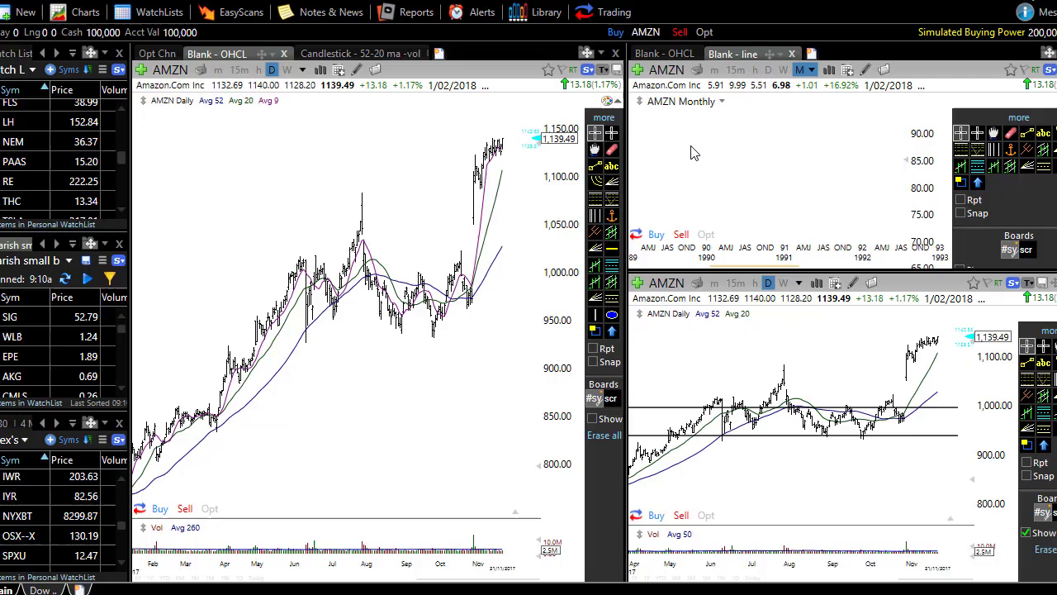
pyautogui.press('Down')
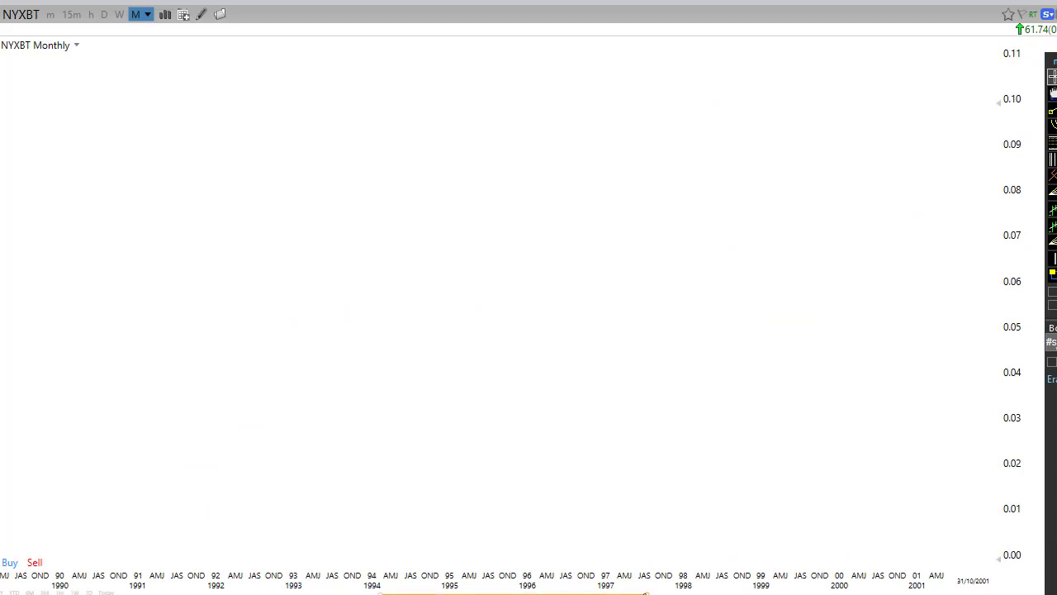
# Set the NYXBT time axis to span 2002–2019, showing the climb to about 8,300.
pyautogui.moveTo(645, 591); pyautogui.dragTo(972, 590)
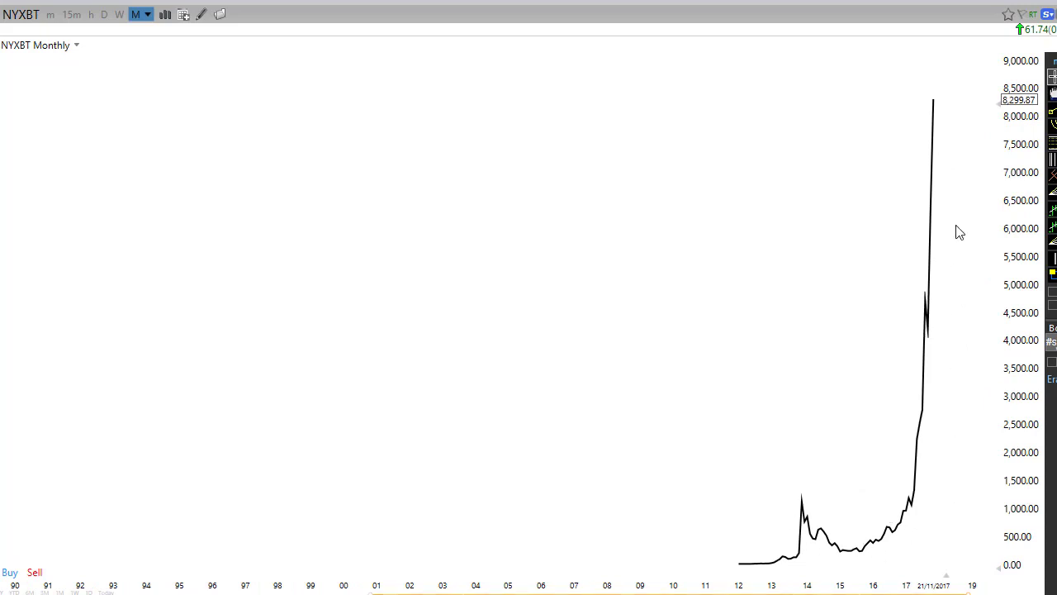
pyautogui.moveTo(968, 592); pyautogui.dragTo(978, 591)
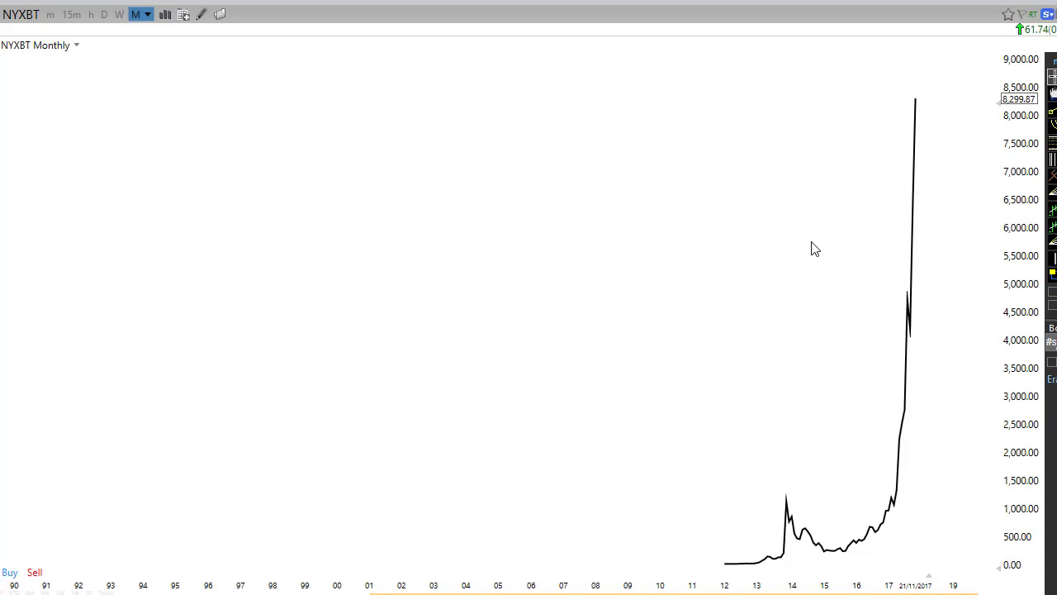
pyautogui.scroll(3, 814, 247)
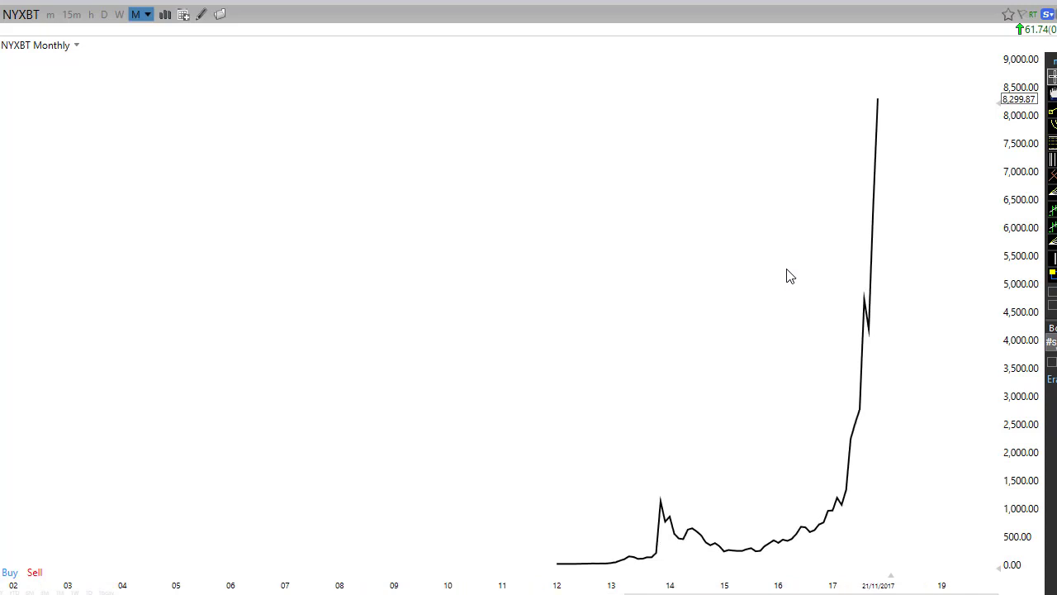